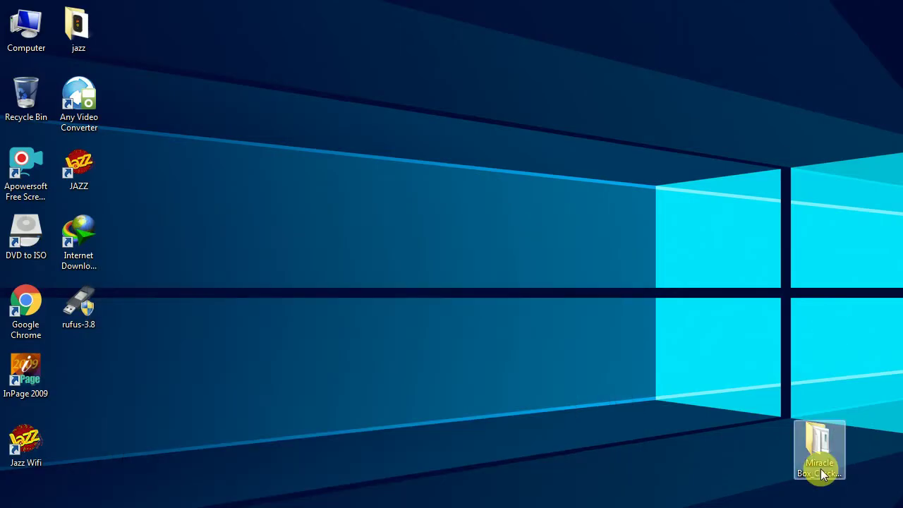
# - Open the Miracle Box_Cracked 2.58 By KING SOFTWARE desktop folder and launch the Miracle Box_Cracked 2.58 application
pyautogui.click(819, 466)
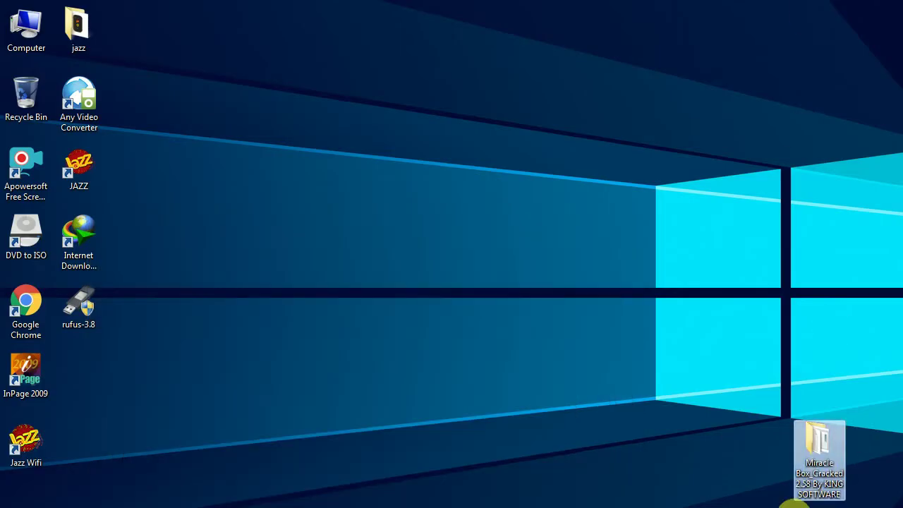
pyautogui.click(755, 486)
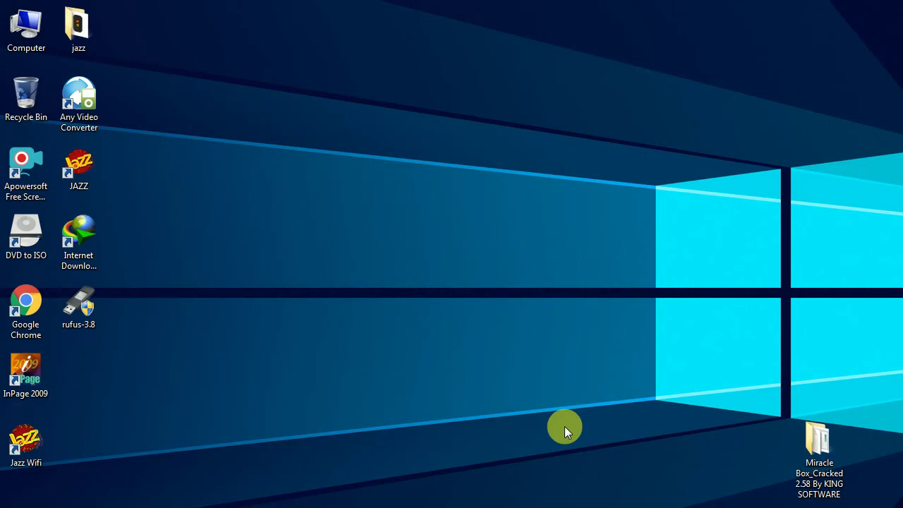
pyautogui.doubleClick(819, 460)
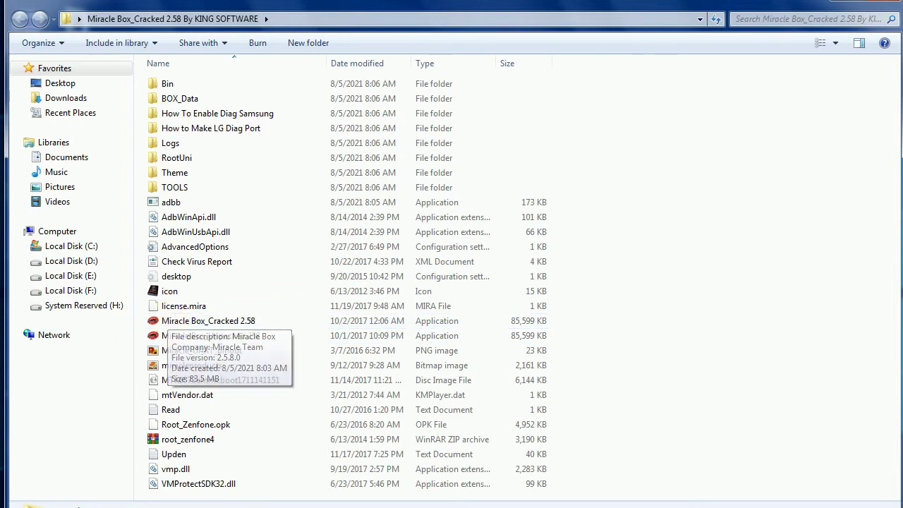
pyautogui.doubleClick(182, 326)
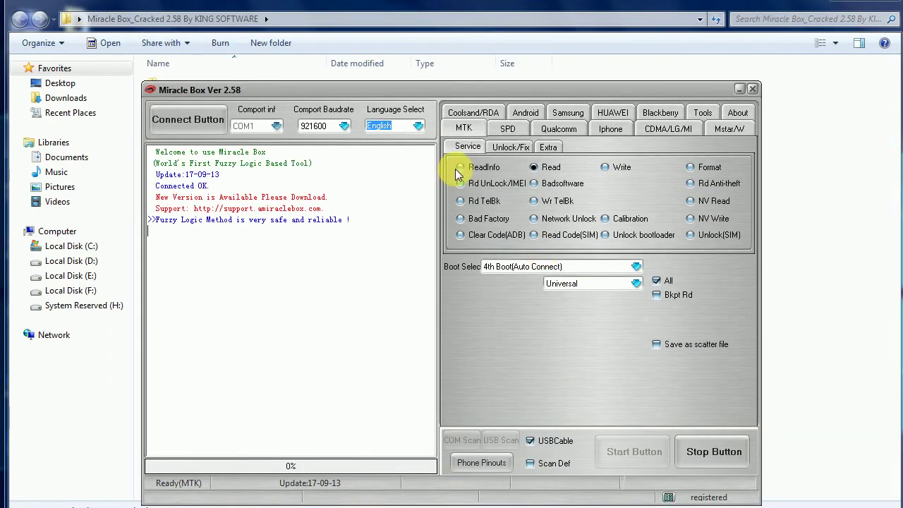
pyautogui.moveTo(440, 87); pyautogui.dragTo(437, 51)
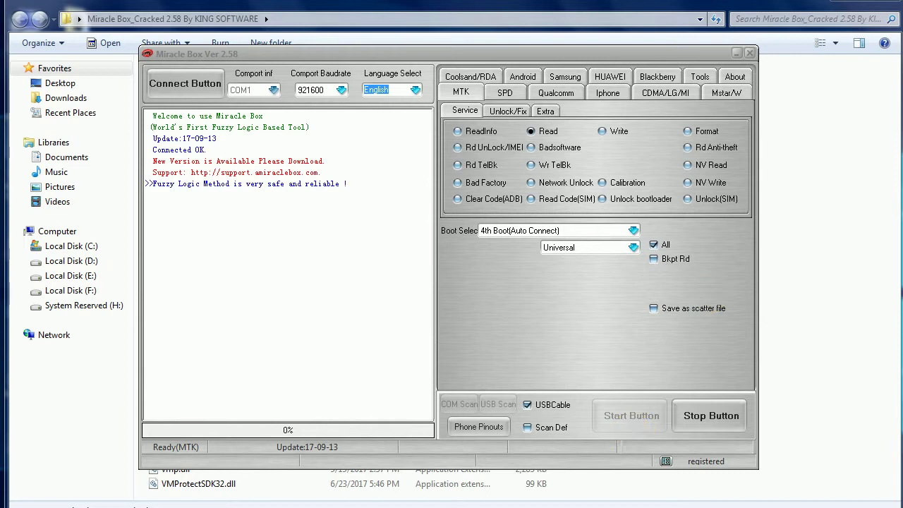
# - Exit Miracle Box and dismiss its crash dialog by closing the program
pyautogui.click(750, 53)
pyautogui.click(430, 328)
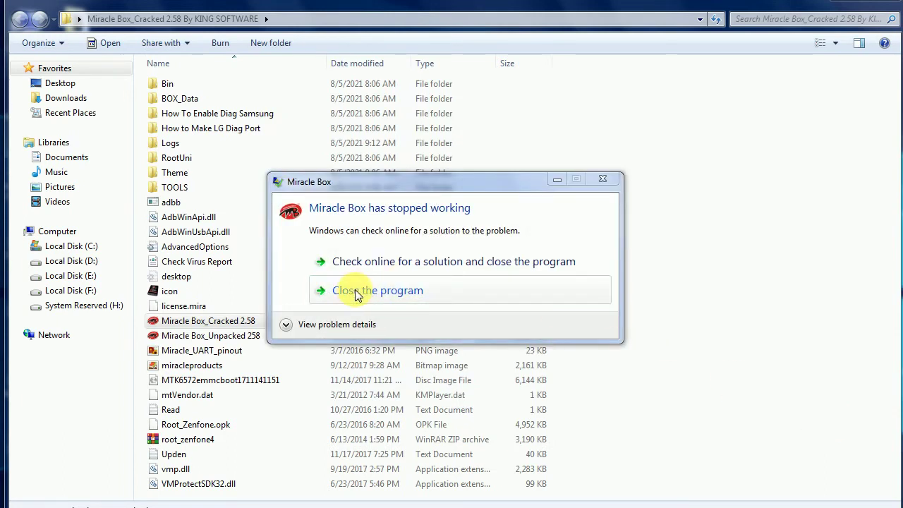
pyautogui.click(379, 292)
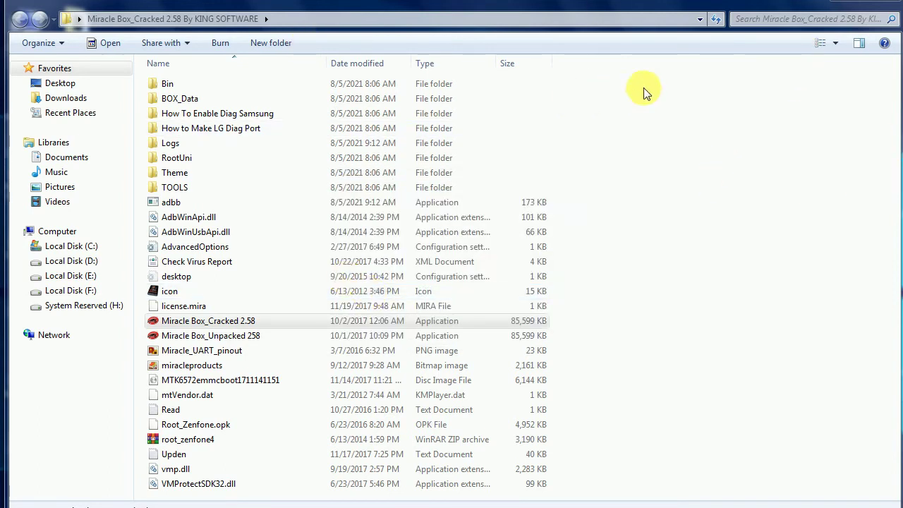
# - Search the Miracle Box folder for "handle"
pyautogui.click(758, 21)
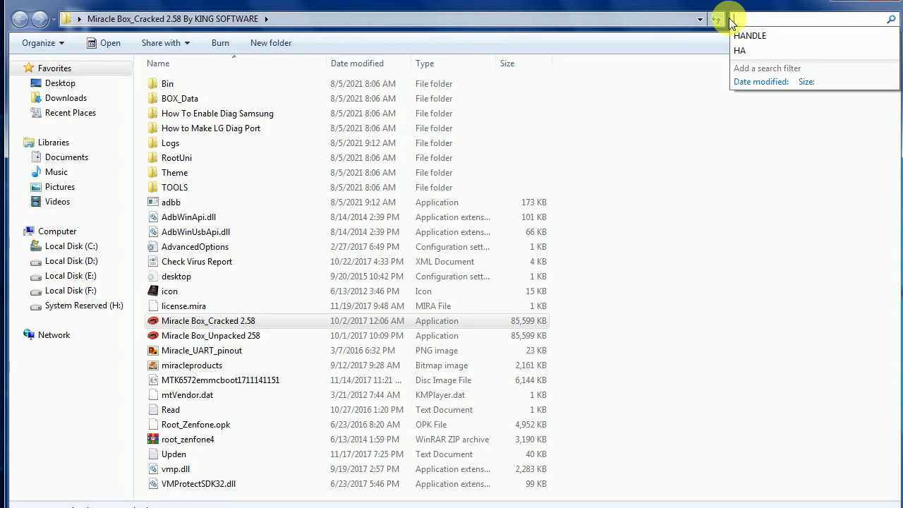
pyautogui.click(745, 164)
pyautogui.click(758, 20)
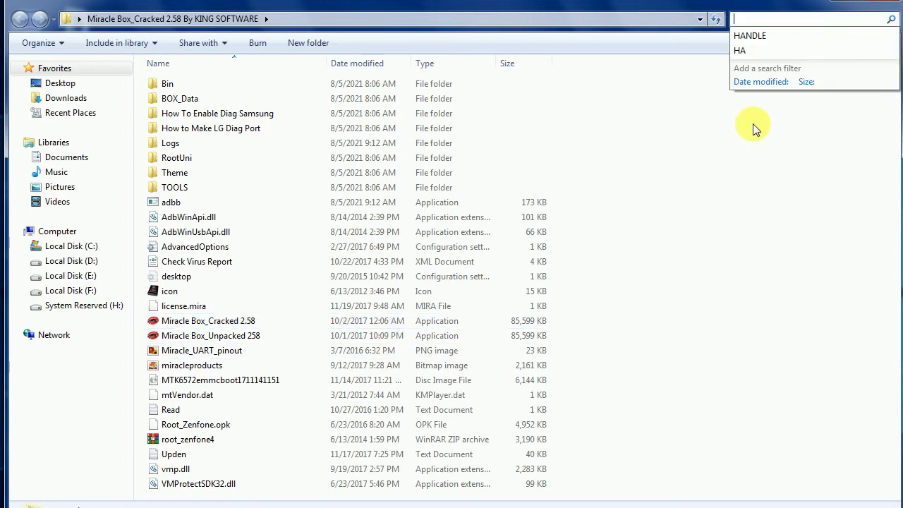
pyautogui.write('ha')
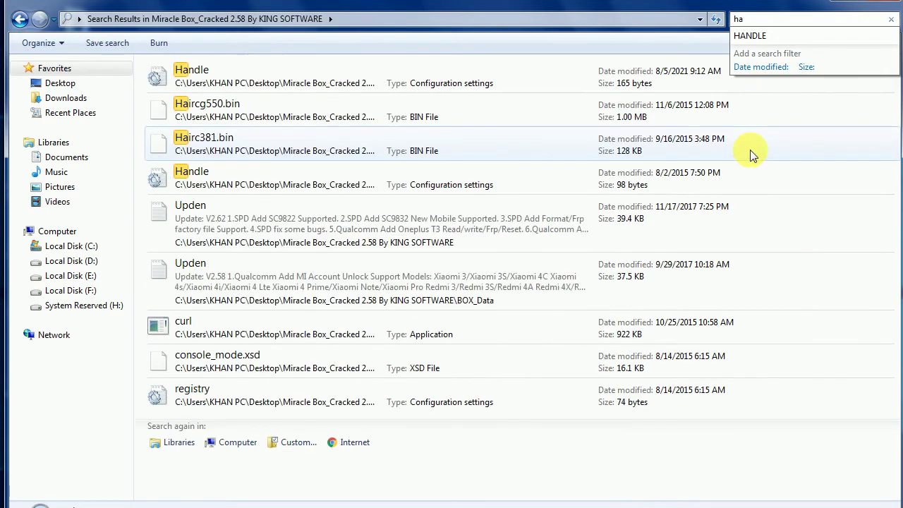
pyautogui.write('ndl')
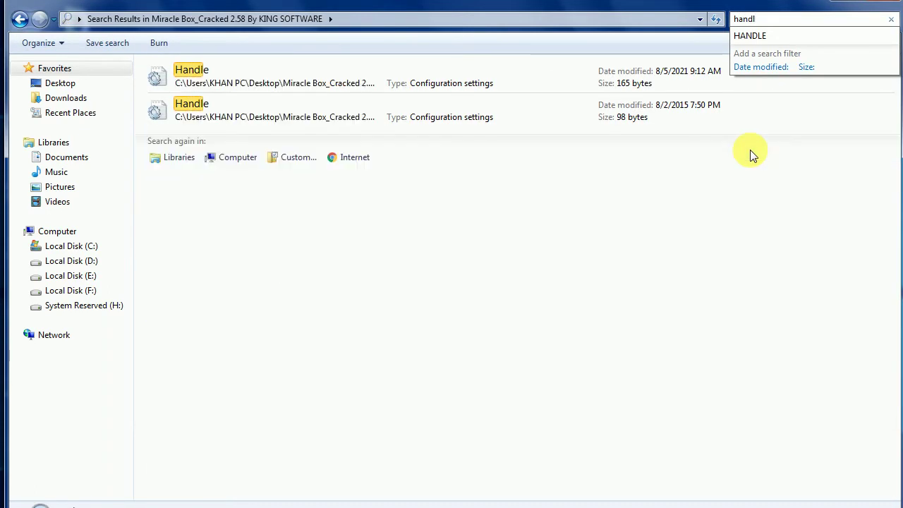
pyautogui.write('e')
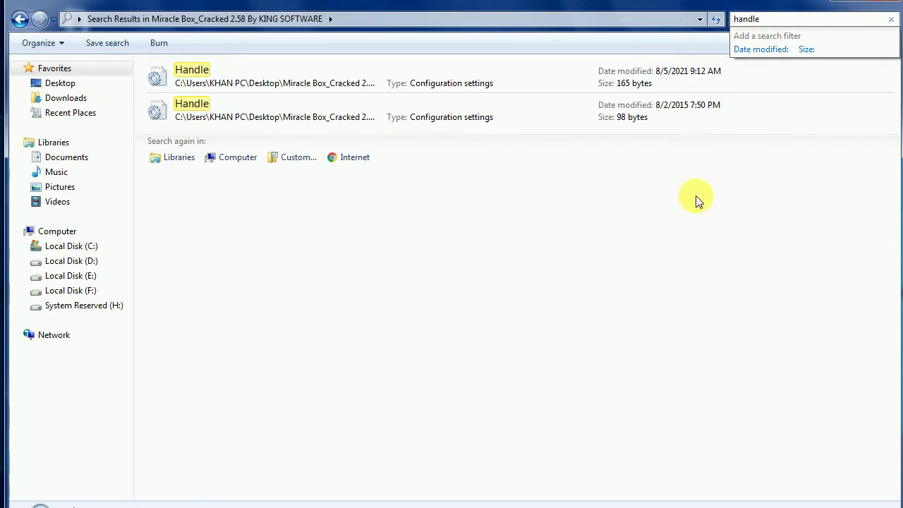
pyautogui.click(714, 232)
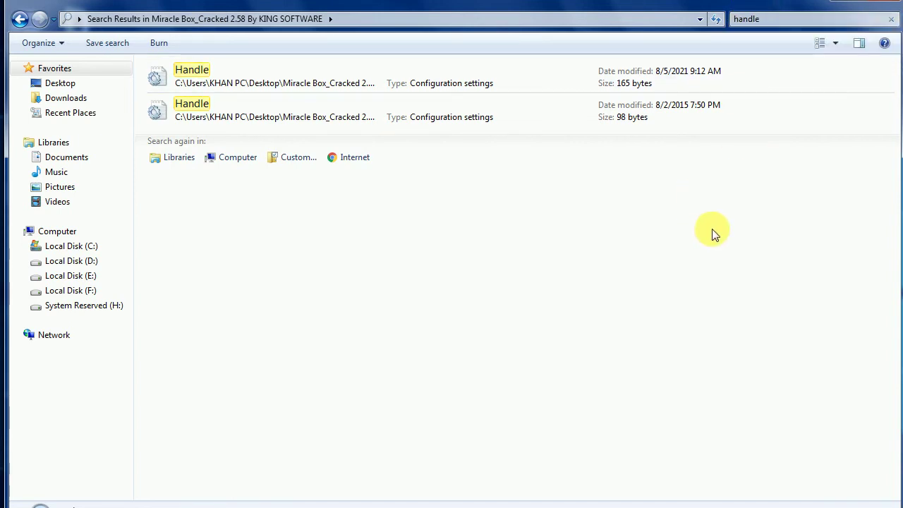
# - Open the most recently modified Handle configuration file from the search results for editing in Notepad
pyautogui.rightClick(201, 83)
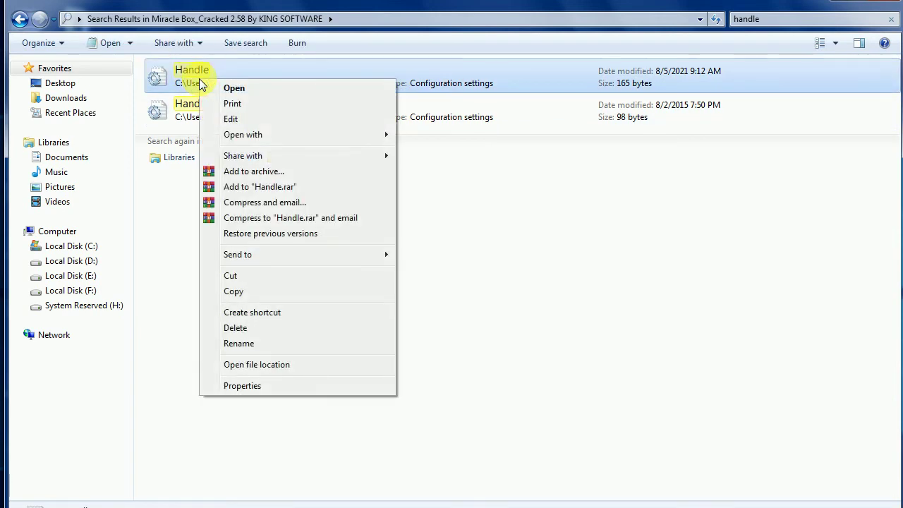
pyautogui.click(238, 121)
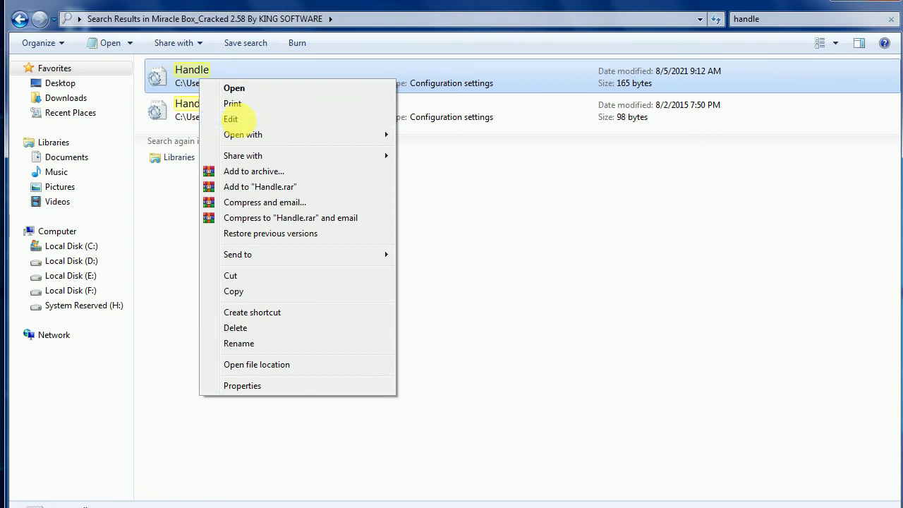
pyautogui.moveTo(407, 34); pyautogui.dragTo(403, 21)
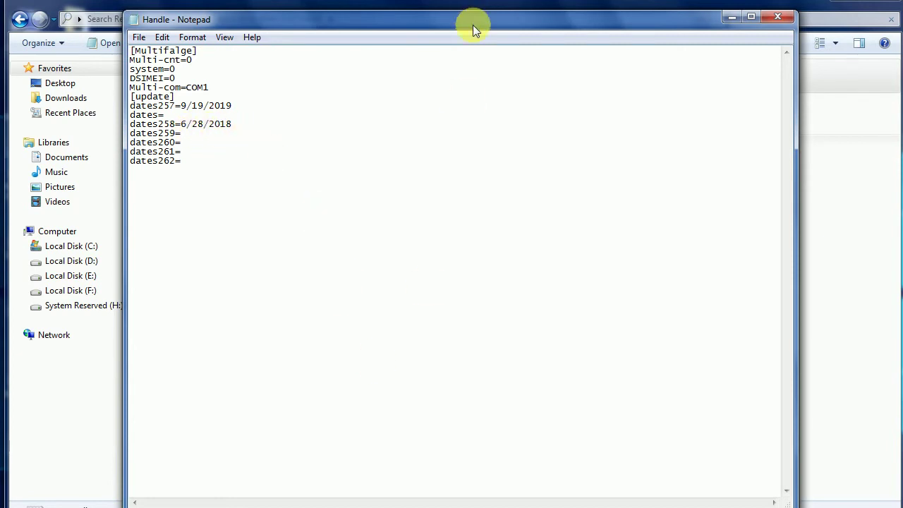
pyautogui.moveTo(473, 21); pyautogui.dragTo(473, 16)
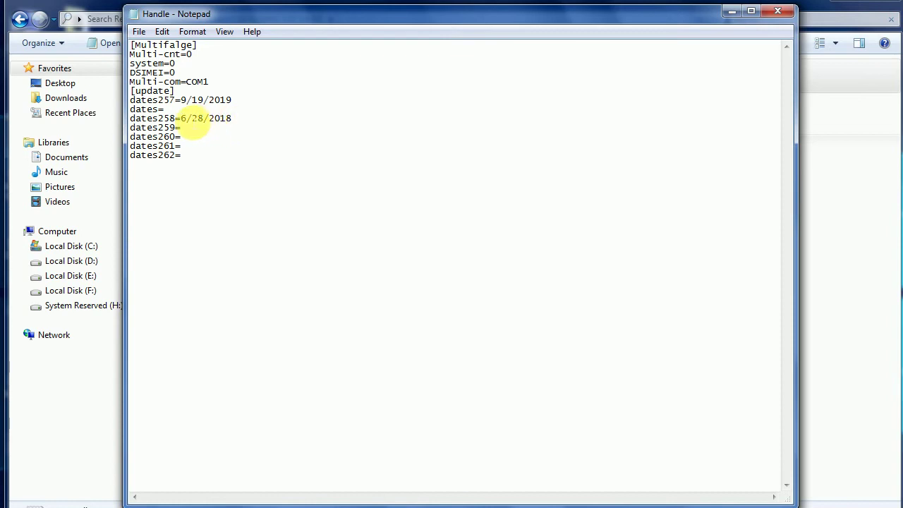
# - Set the month of the dates258 entry to 8
pyautogui.click(186, 119)
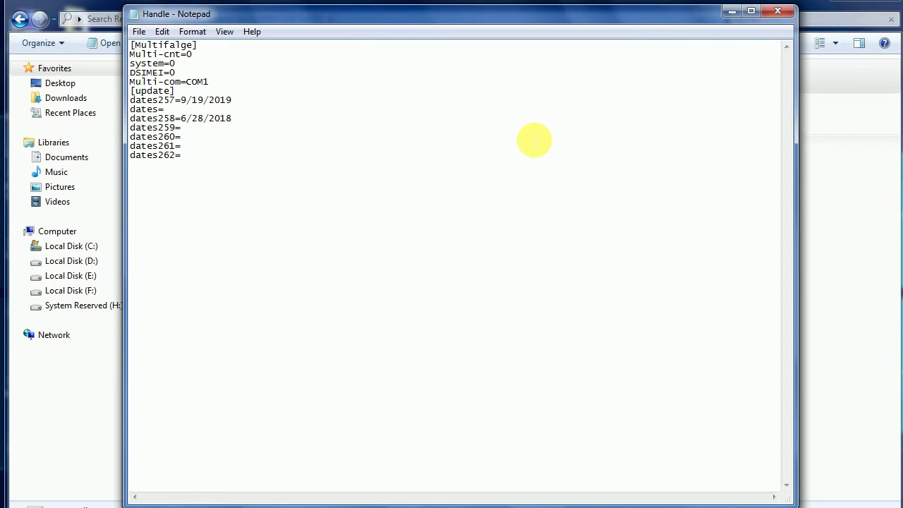
pyautogui.press('BackSpace')
pyautogui.write('5')
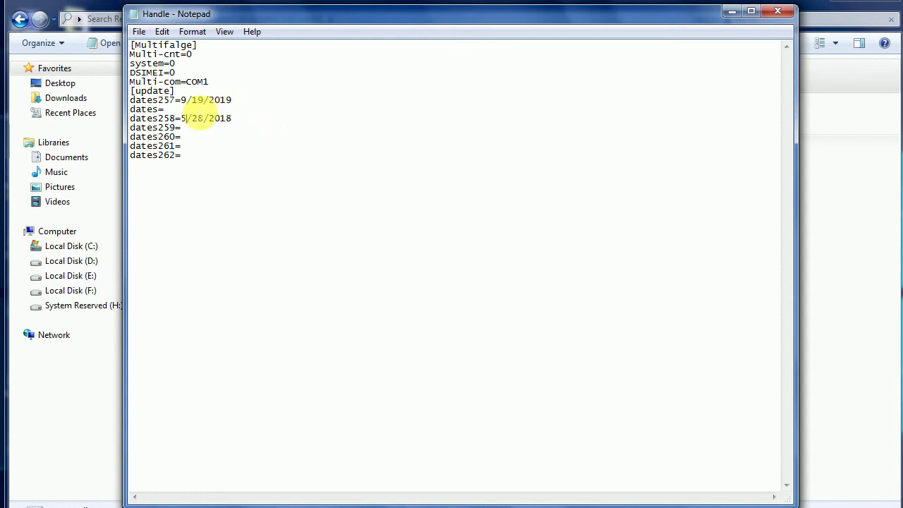
pyautogui.click(204, 118)
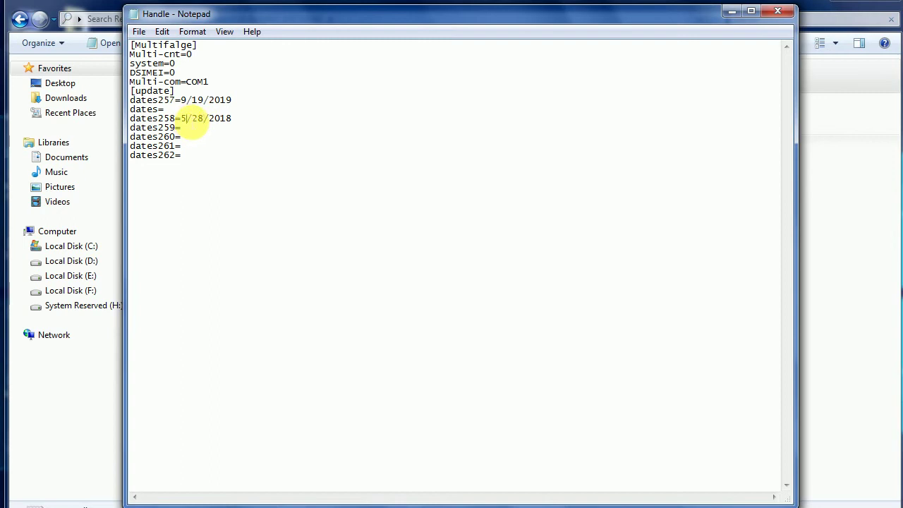
pyautogui.press('BackSpace')
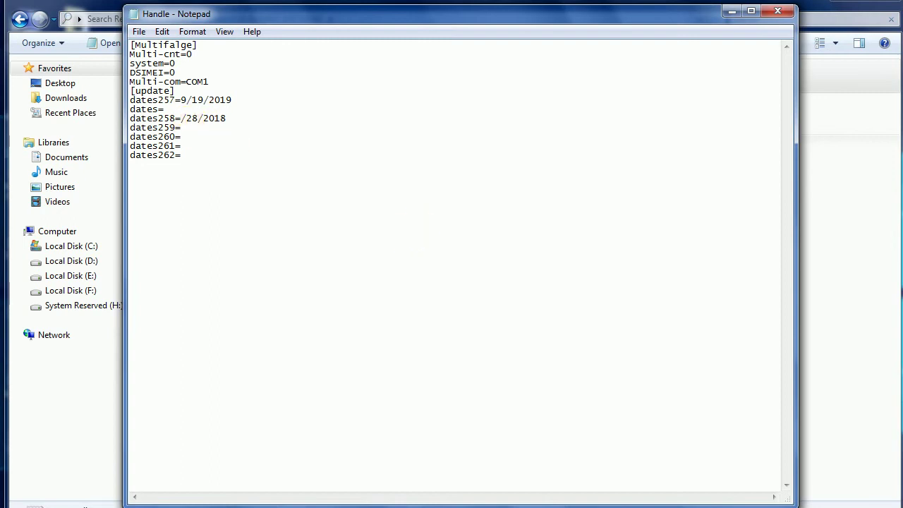
pyautogui.write('8')
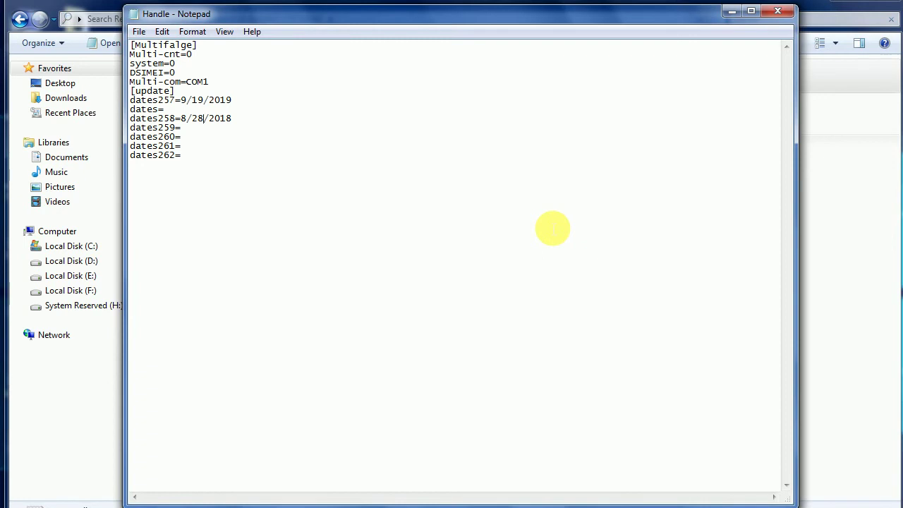
# - Set the day of the dates258 entry to 5 and its year to 2021
pyautogui.press('BackSpace')
pyautogui.press('BackSpace')
pyautogui.write('5')
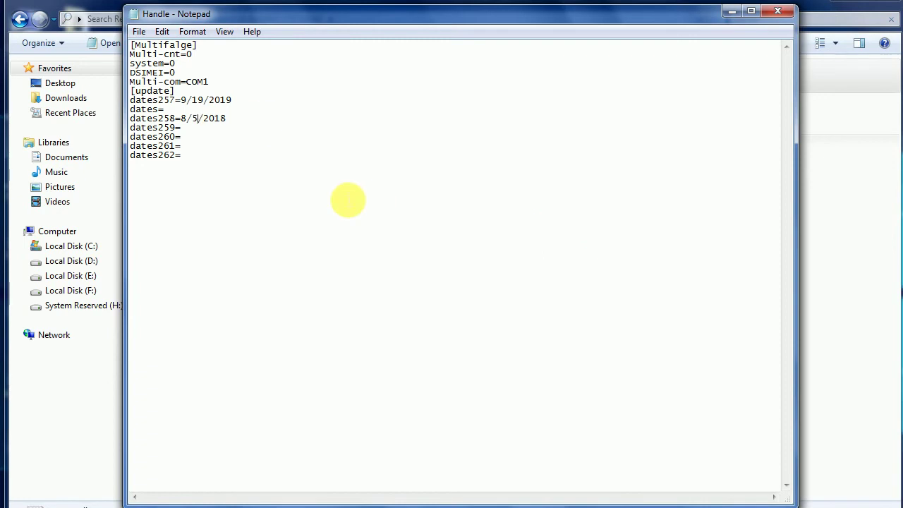
pyautogui.click(238, 121)
pyautogui.press('BackSpace')
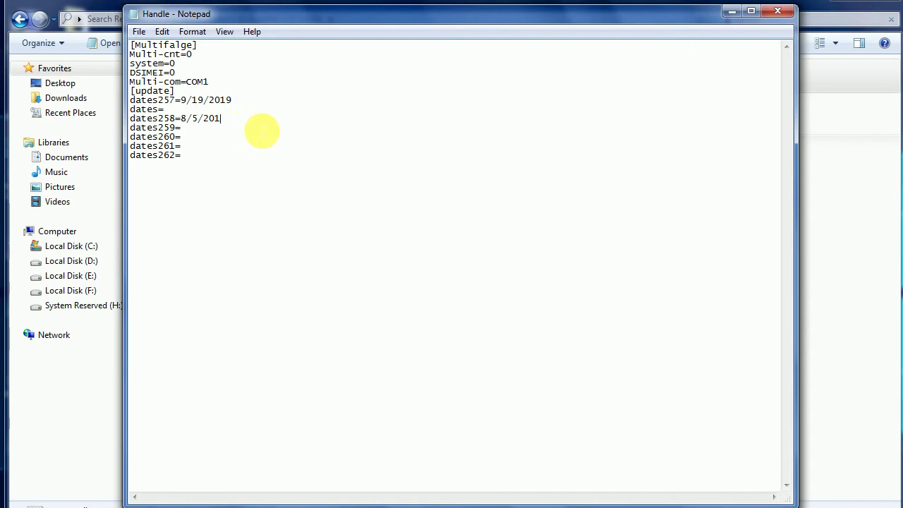
pyautogui.press('BackSpace')
pyautogui.write('21')
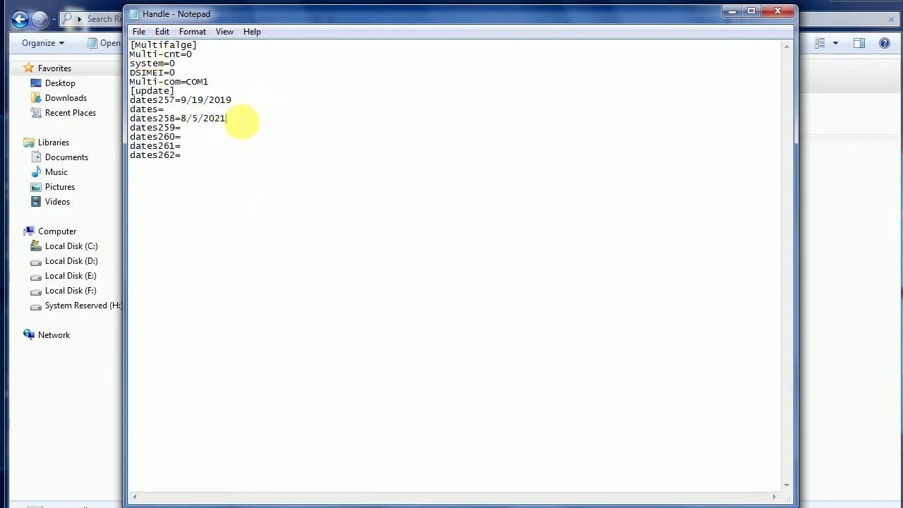
# - Save the edited Handle file and close Notepad
pyautogui.click(140, 35)
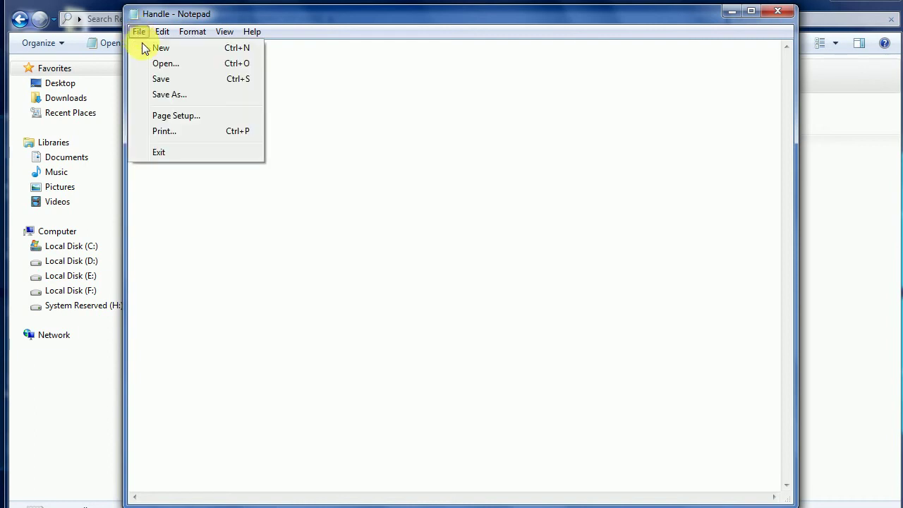
pyautogui.click(168, 81)
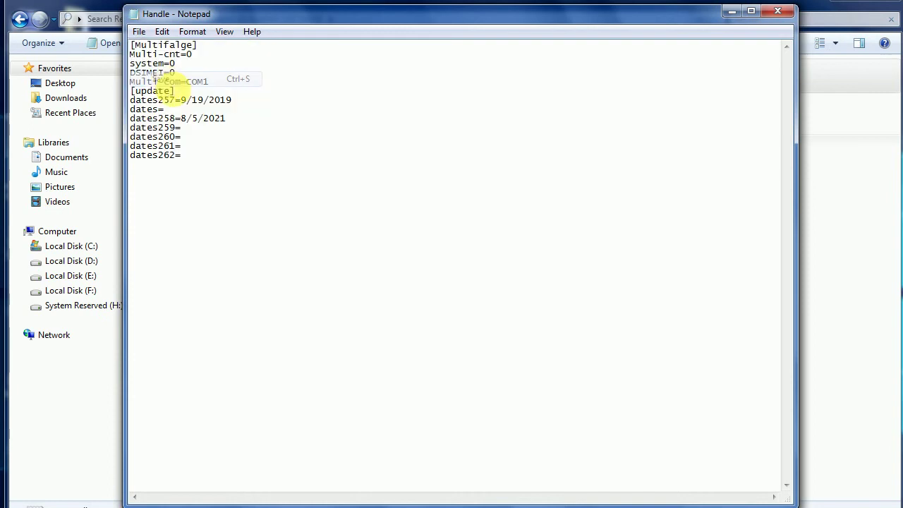
pyautogui.click(776, 13)
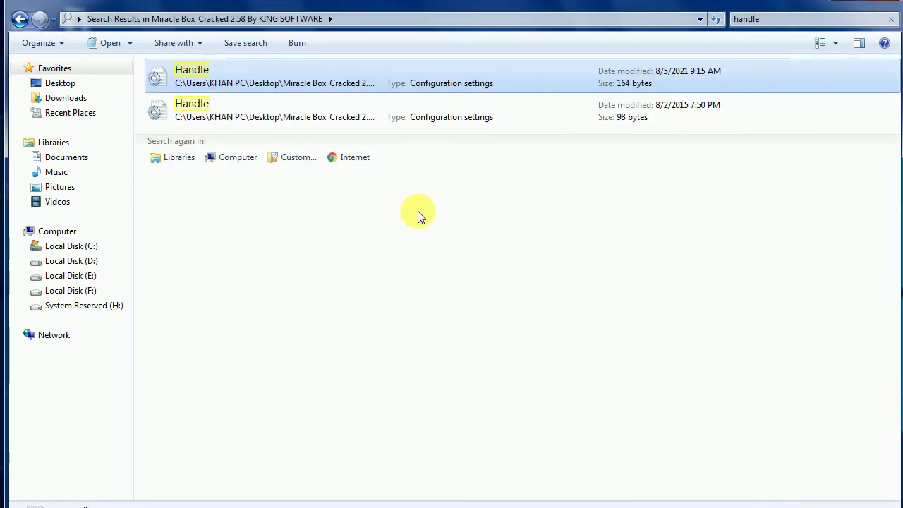
# - Return from the search results to the Miracle Box folder and relaunch the Miracle Box_Cracked 2.58 application
pyautogui.click(19, 20)
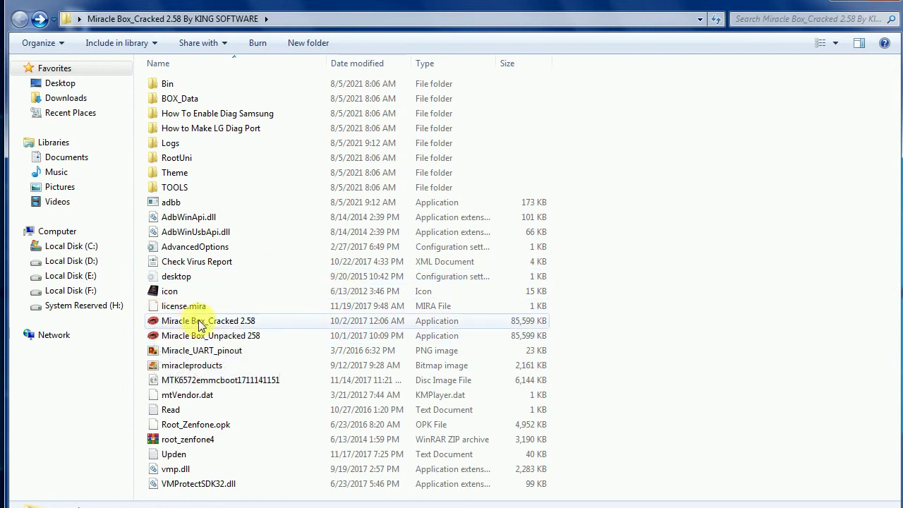
pyautogui.moveTo(203, 328)
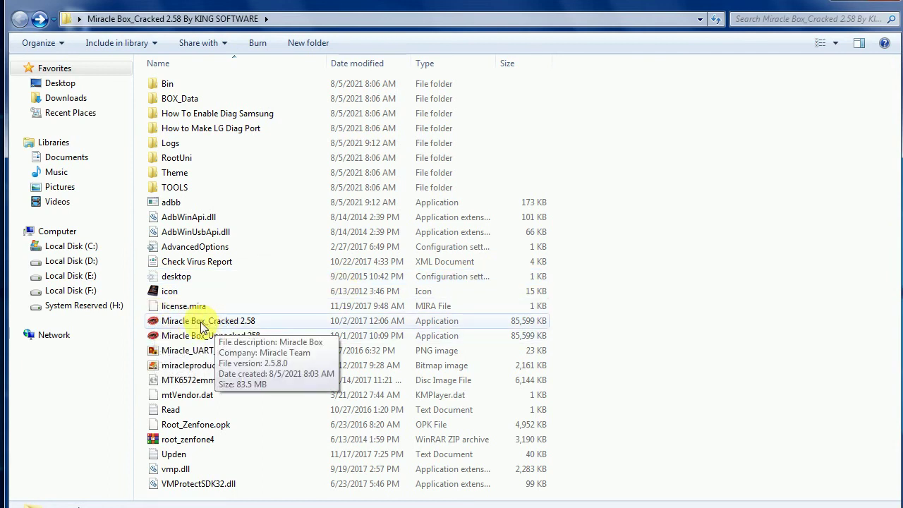
pyautogui.doubleClick(203, 327)
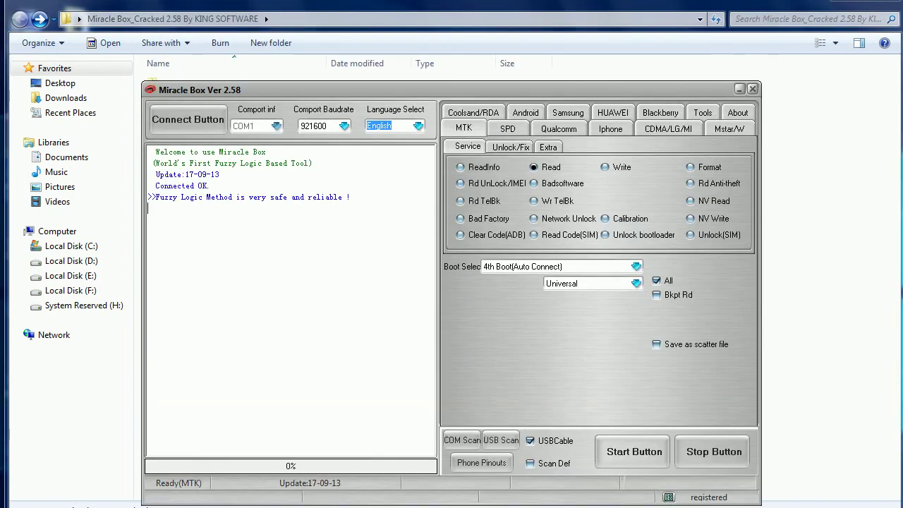
pyautogui.moveTo(427, 89); pyautogui.dragTo(428, 54)
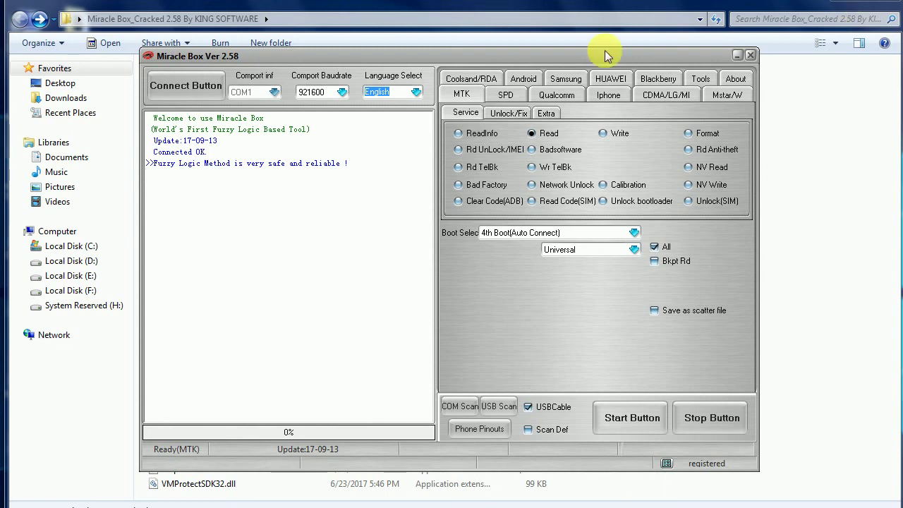
# - Test the MTK Read operation by starting it with the default settings, and stop it
pyautogui.click(625, 421)
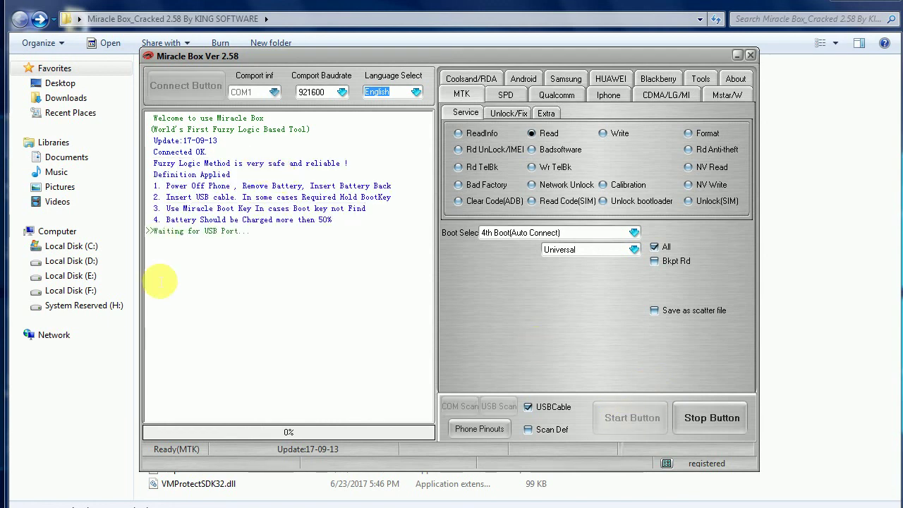
pyautogui.click(750, 55)
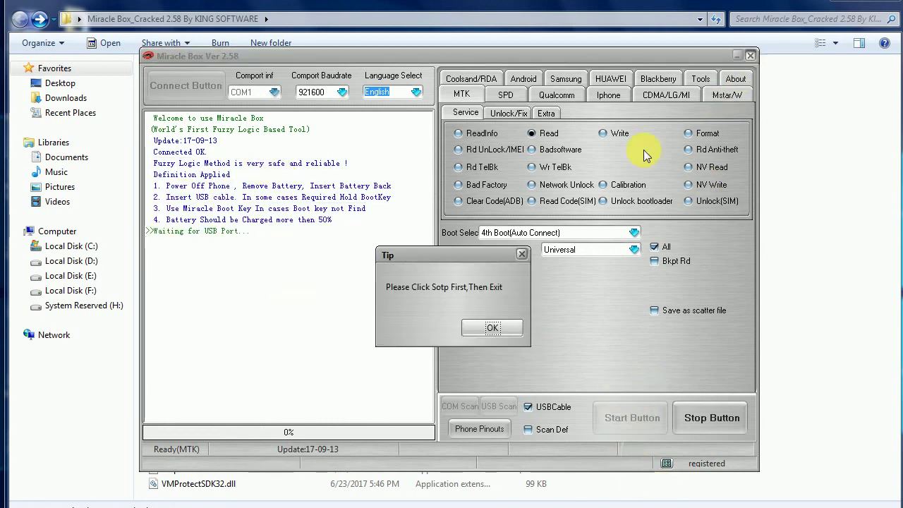
pyautogui.click(493, 327)
pyautogui.click(708, 417)
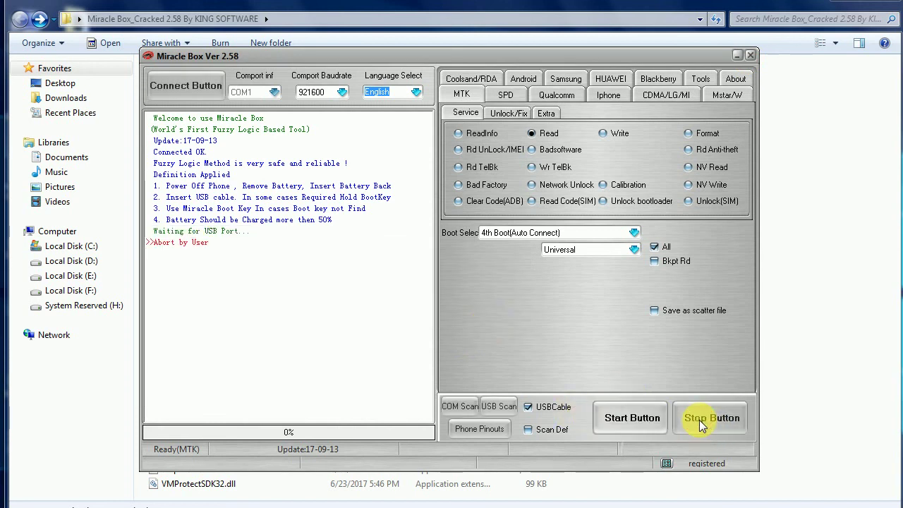
# - Quit Miracle Box after the stopped read and close the program from its crash dialog
pyautogui.click(750, 55)
pyautogui.click(430, 328)
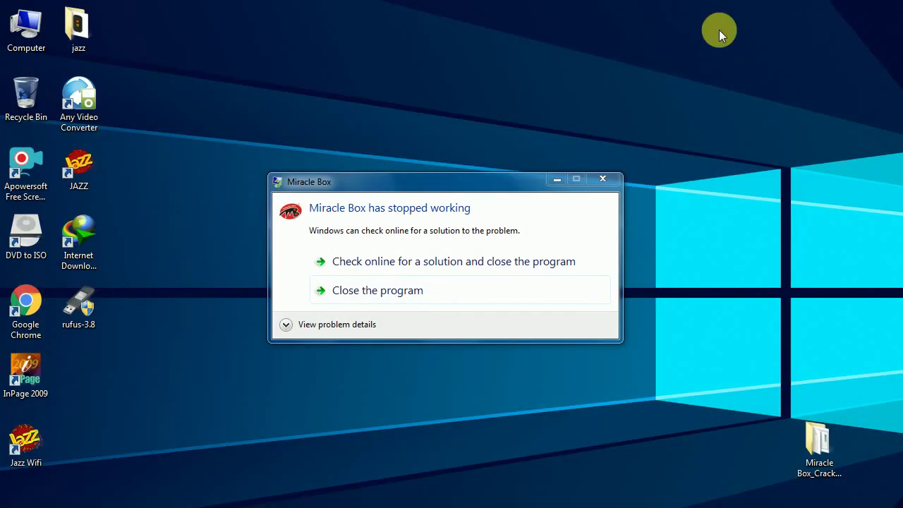
pyautogui.click(380, 293)
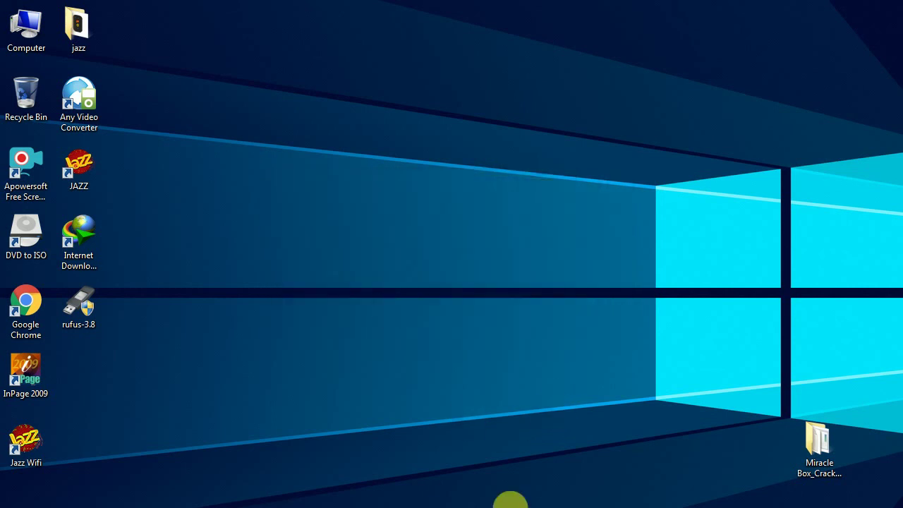